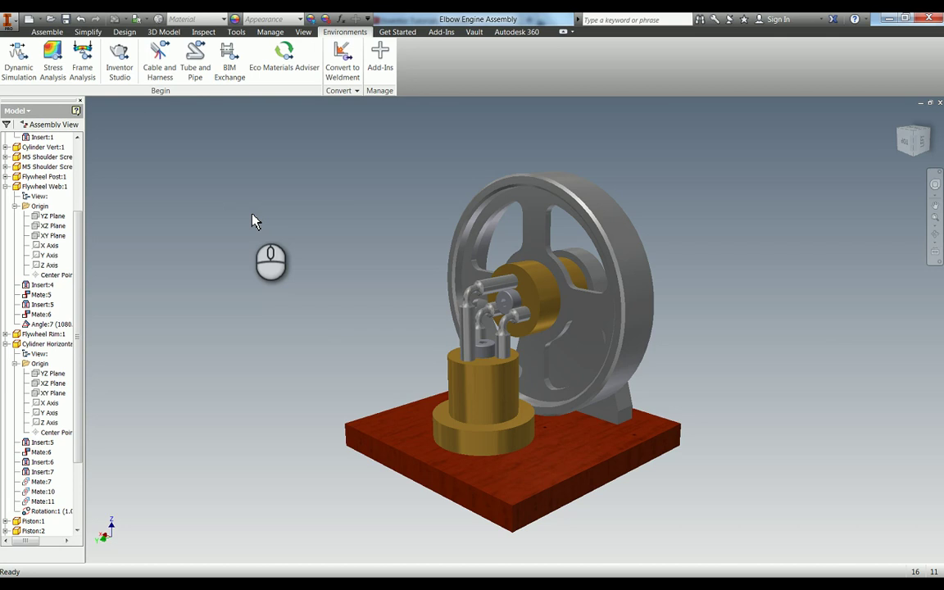
# Step: Switch the Elbow Engine Assembly into Inventor Studio and preview the XY Ground Plane scene style
pyautogui.click(47, 31)
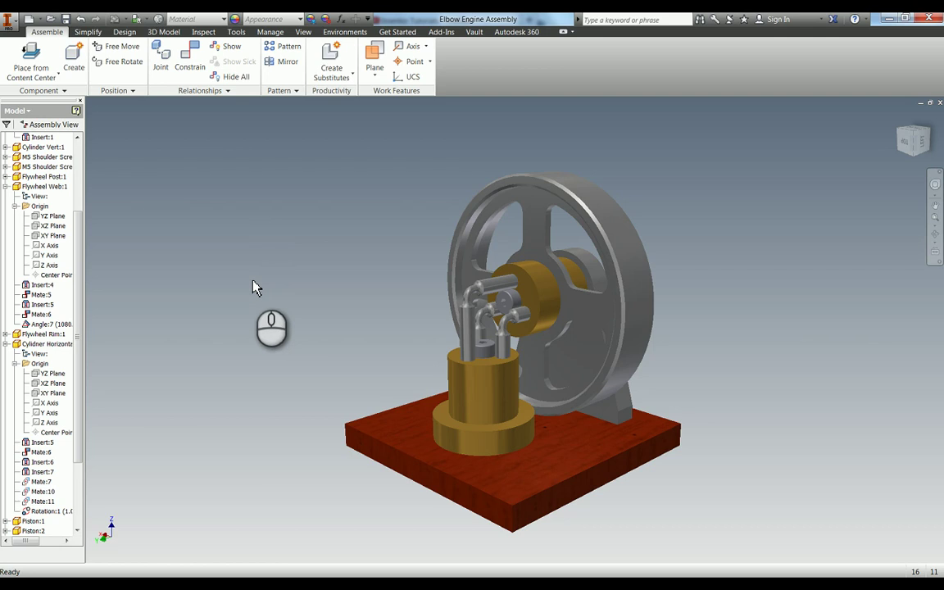
pyautogui.click(345, 31)
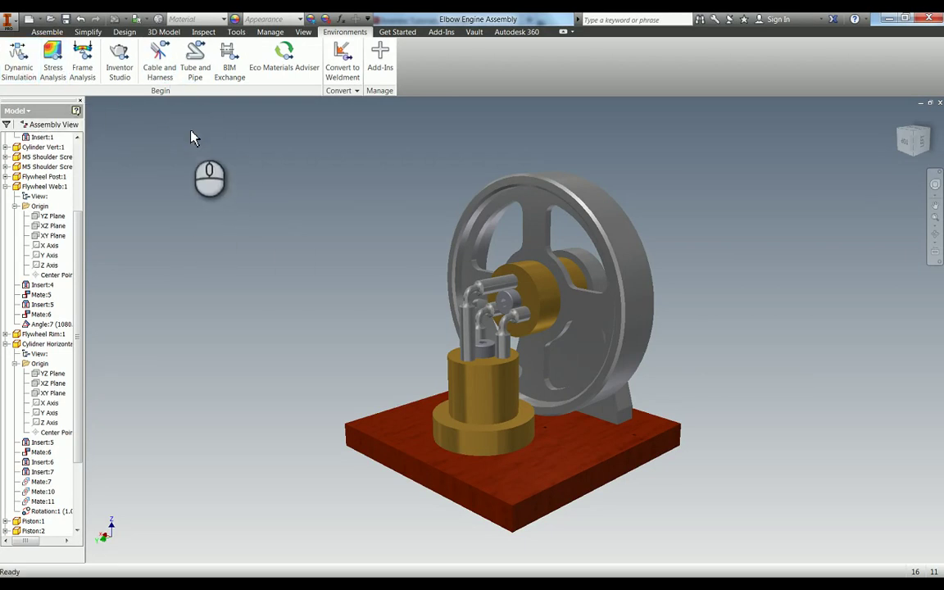
pyautogui.click(119, 74)
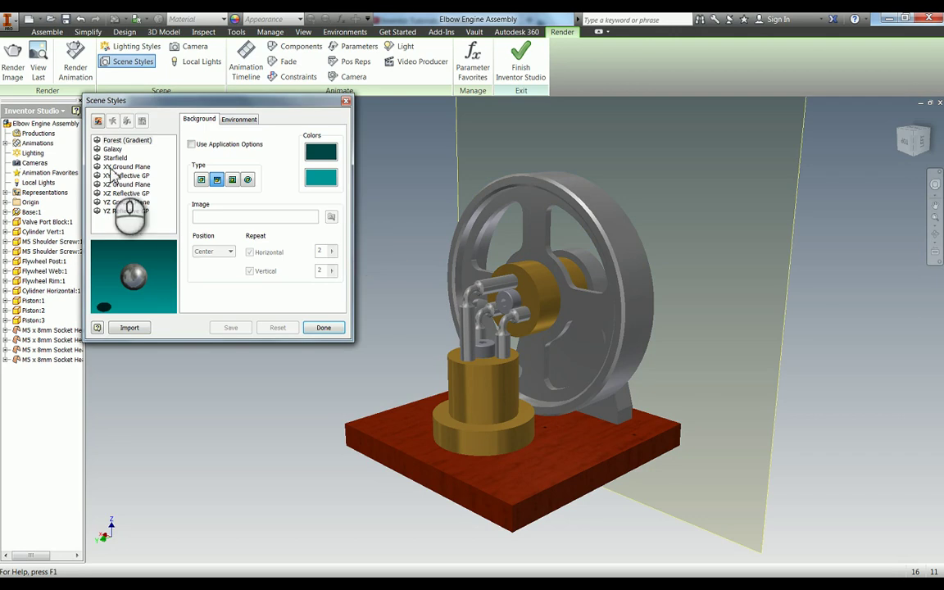
pyautogui.click(123, 167)
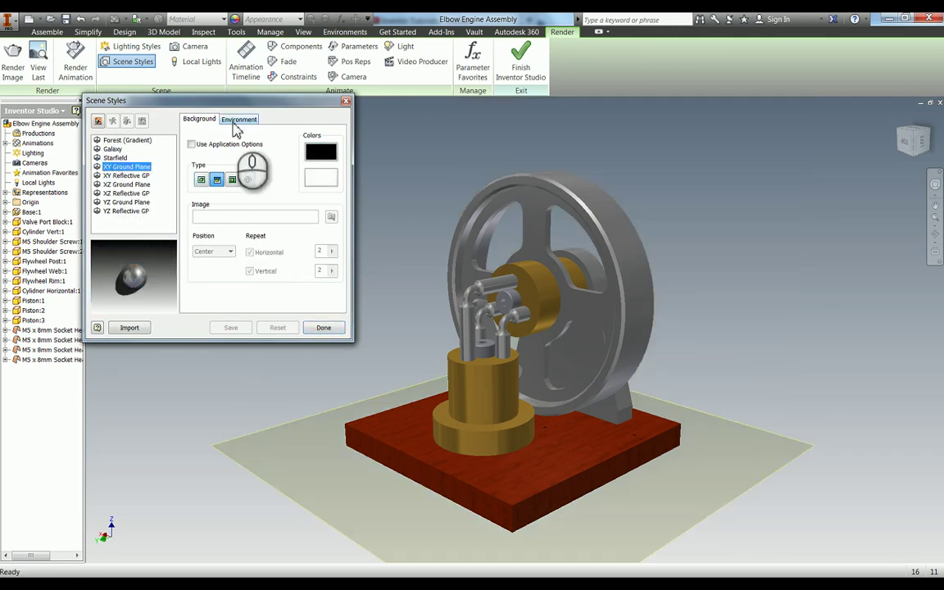
pyautogui.click(324, 326)
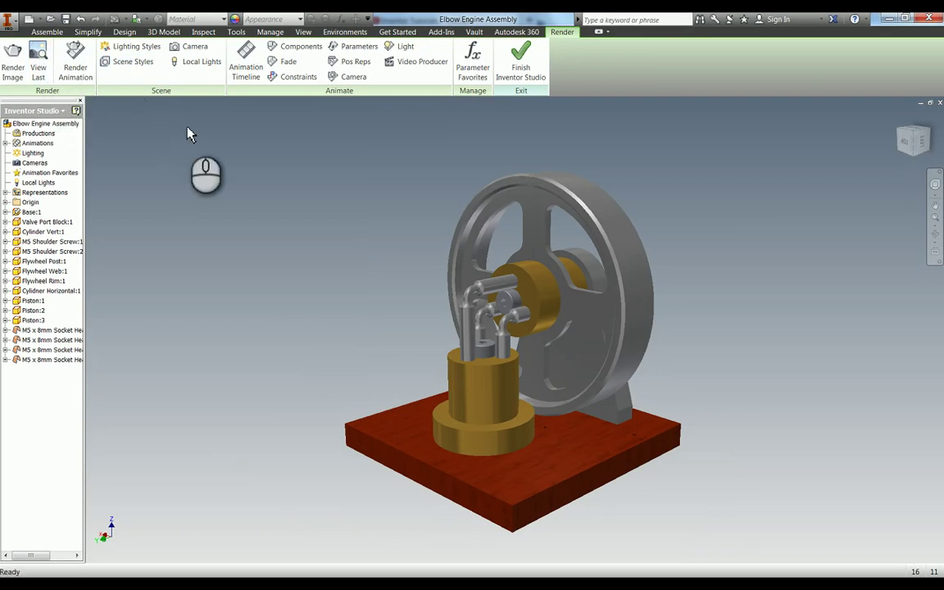
# Step: Open the Render Image settings and set the output size to 1024 X 768
pyautogui.click(12, 65)
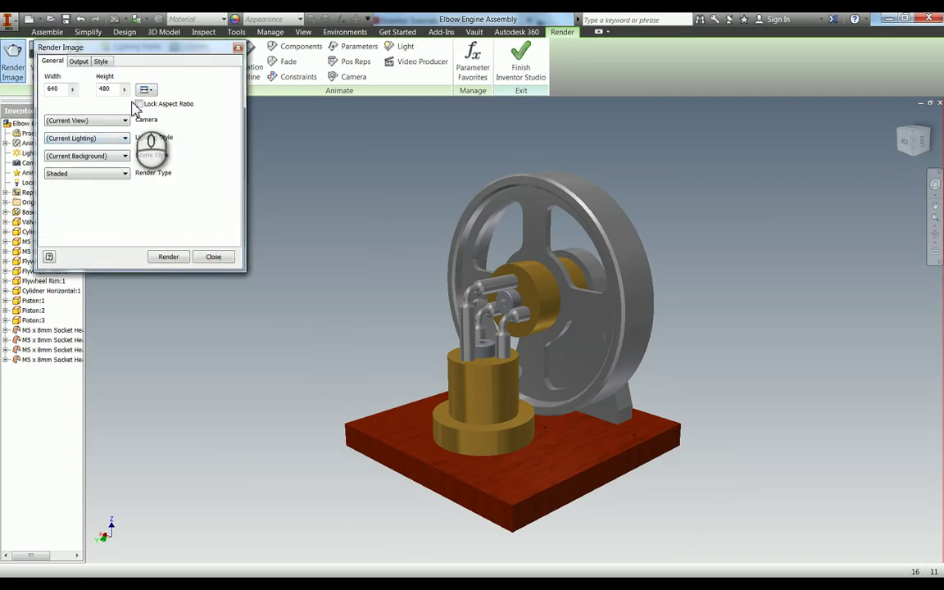
pyautogui.moveTo(128, 47); pyautogui.dragTo(150, 66)
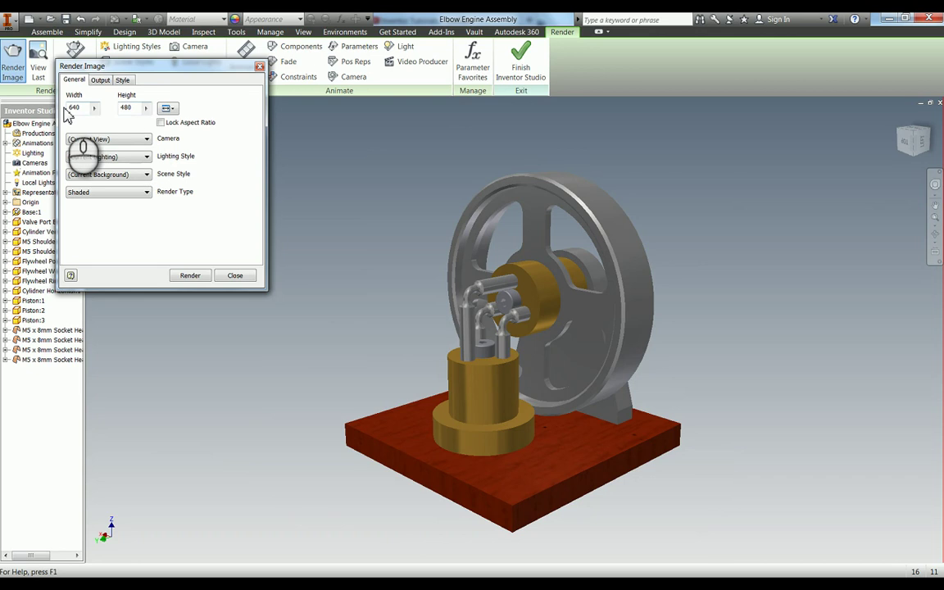
pyautogui.click(166, 107)
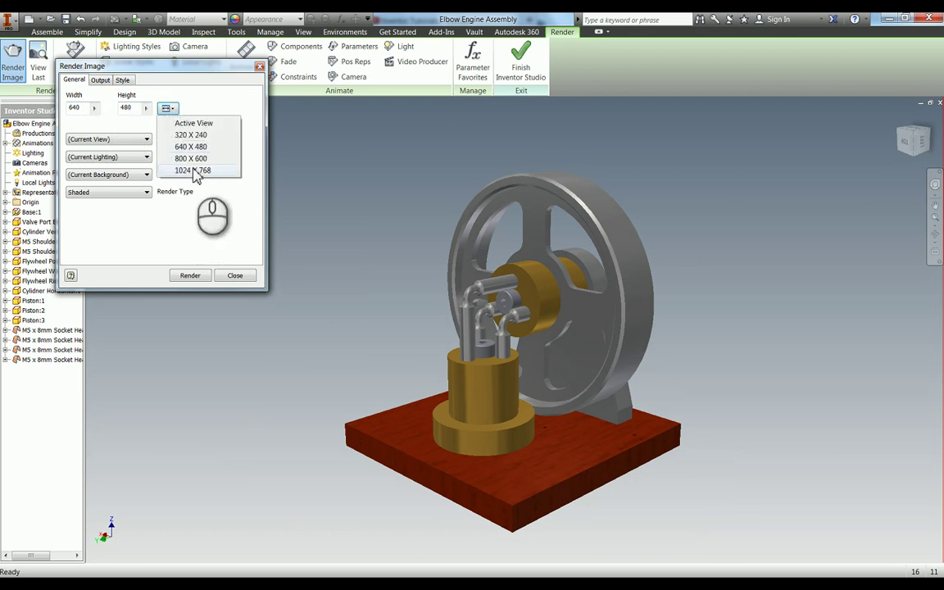
pyautogui.click(193, 170)
# Step: Set antialiasing to the highest quality on the Output tab
pyautogui.click(100, 80)
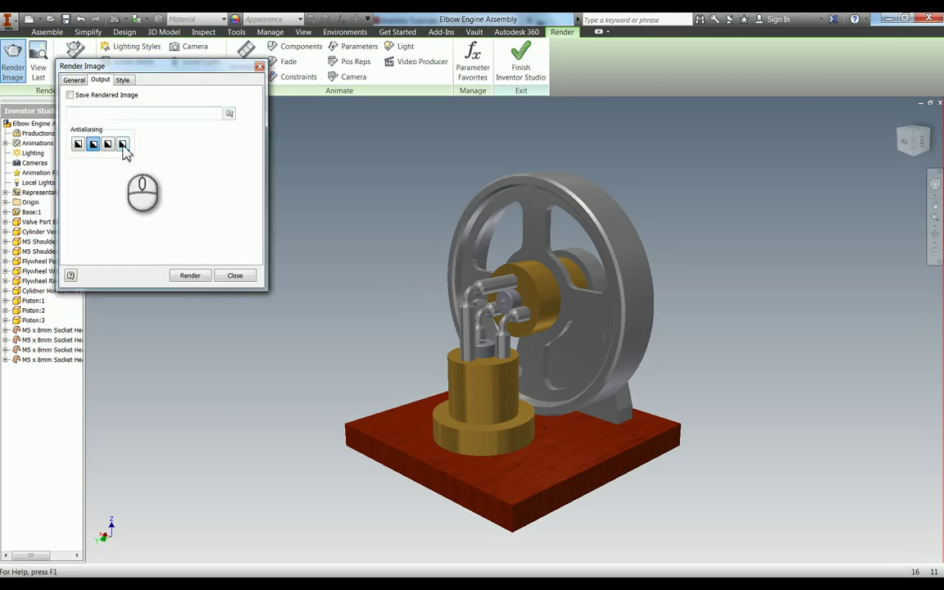
pyautogui.click(122, 146)
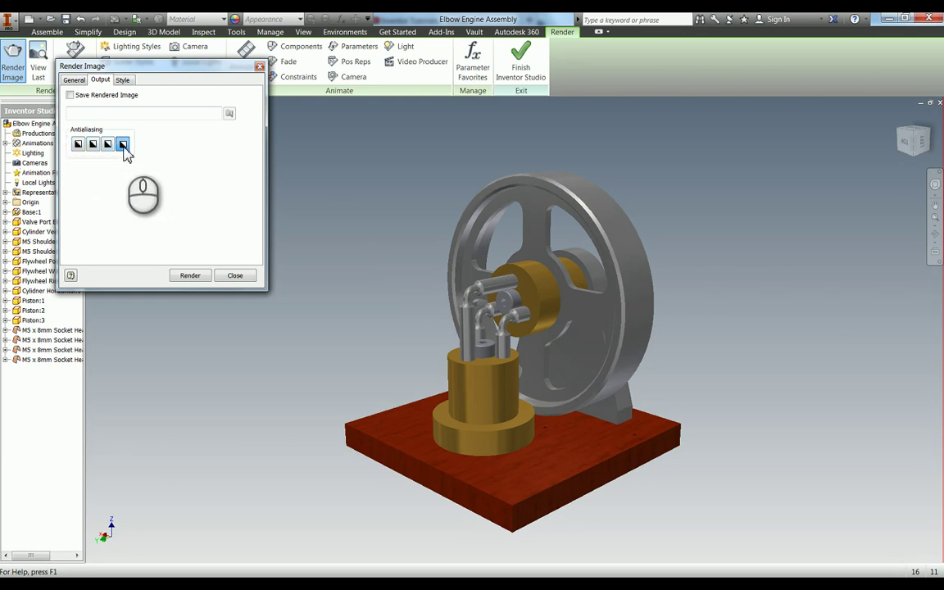
pyautogui.click(119, 52)
pyautogui.click(74, 80)
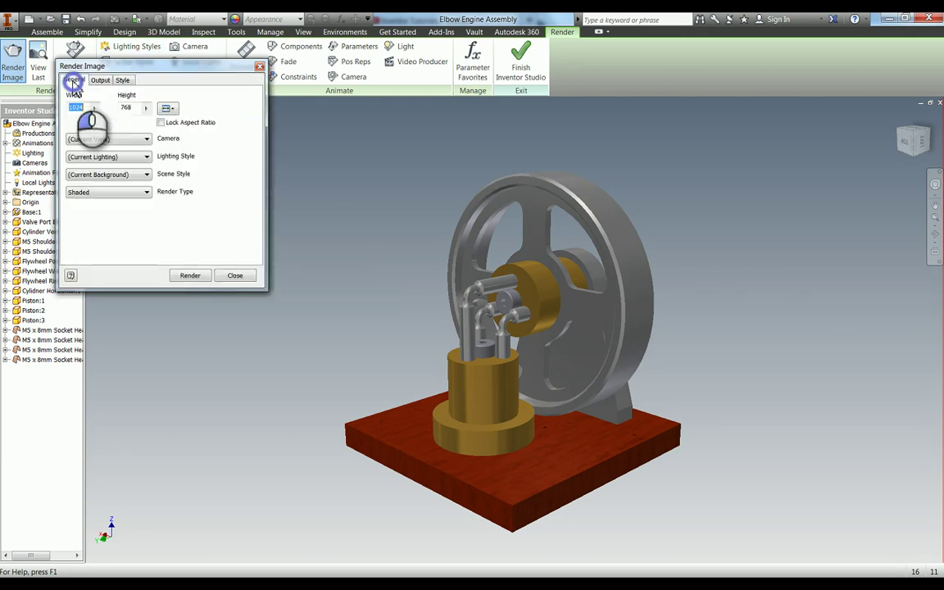
pyautogui.click(99, 79)
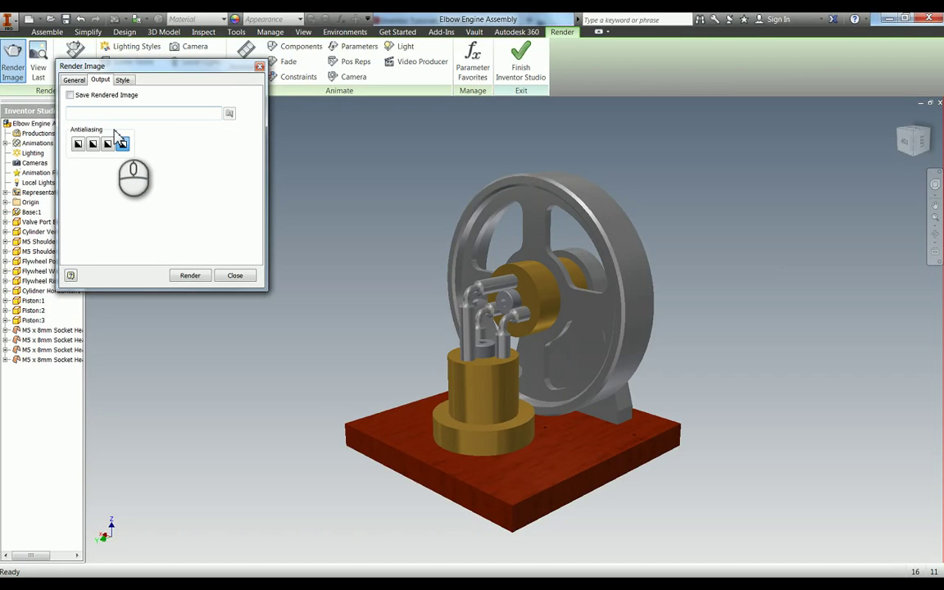
pyautogui.click(73, 80)
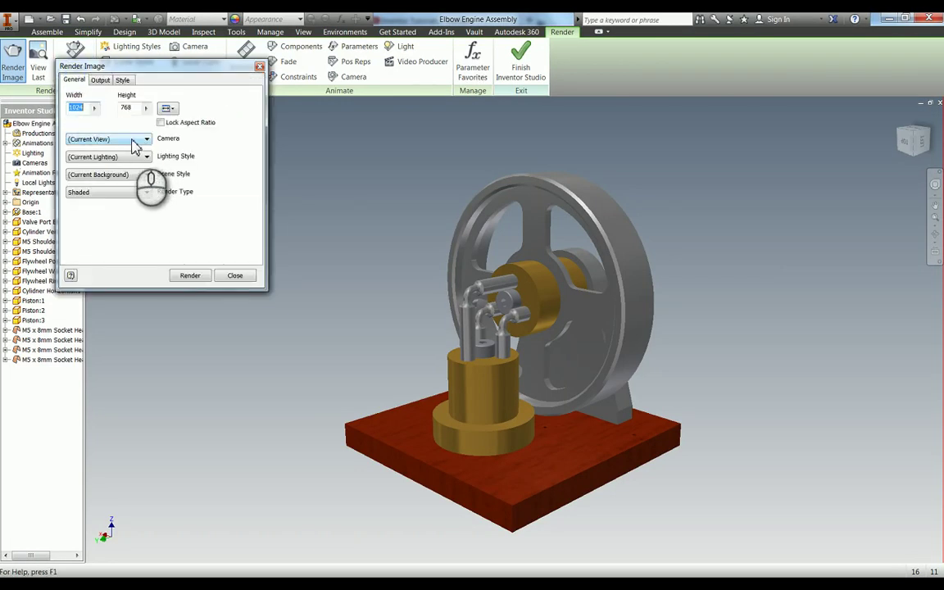
pyautogui.click(133, 145)
# Step: Change the render lighting style to Global Lighting and move the dialog lower
pyautogui.click(191, 146)
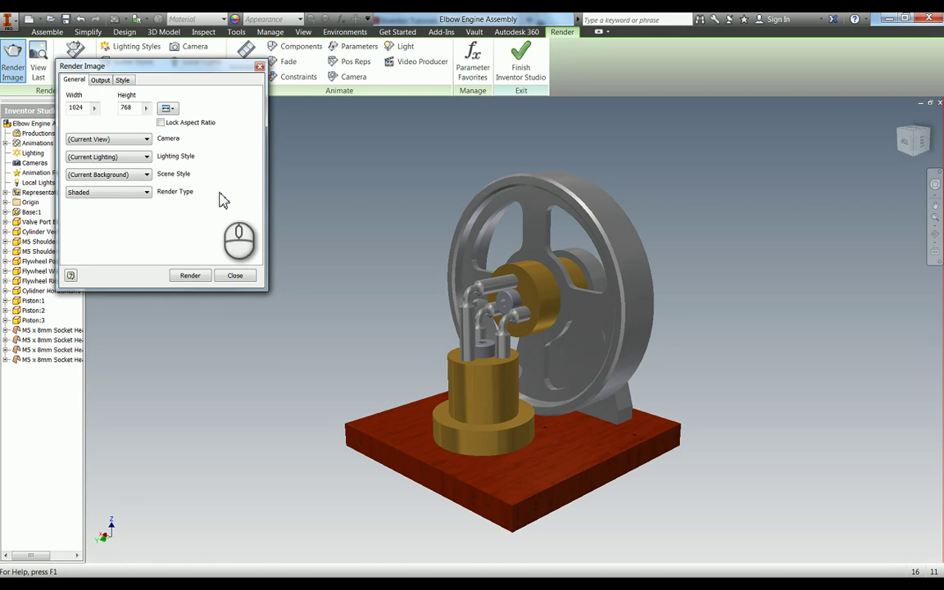
pyautogui.click(147, 158)
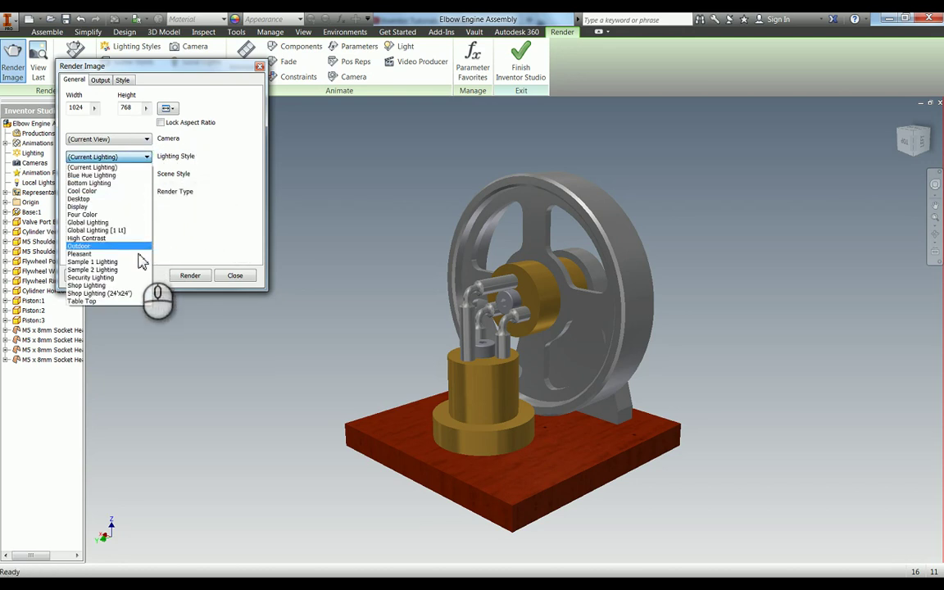
pyautogui.click(119, 223)
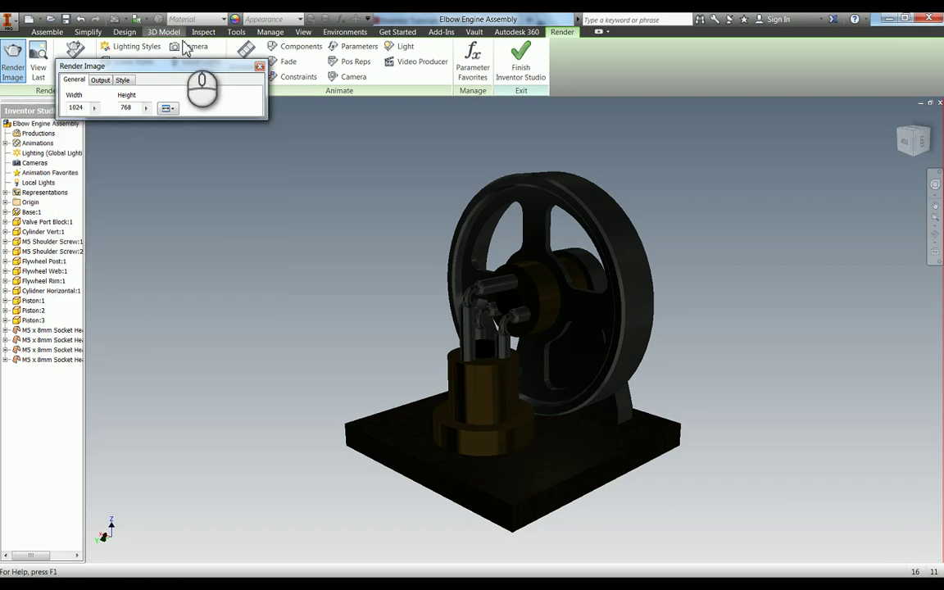
pyautogui.moveTo(183, 67); pyautogui.dragTo(195, 115)
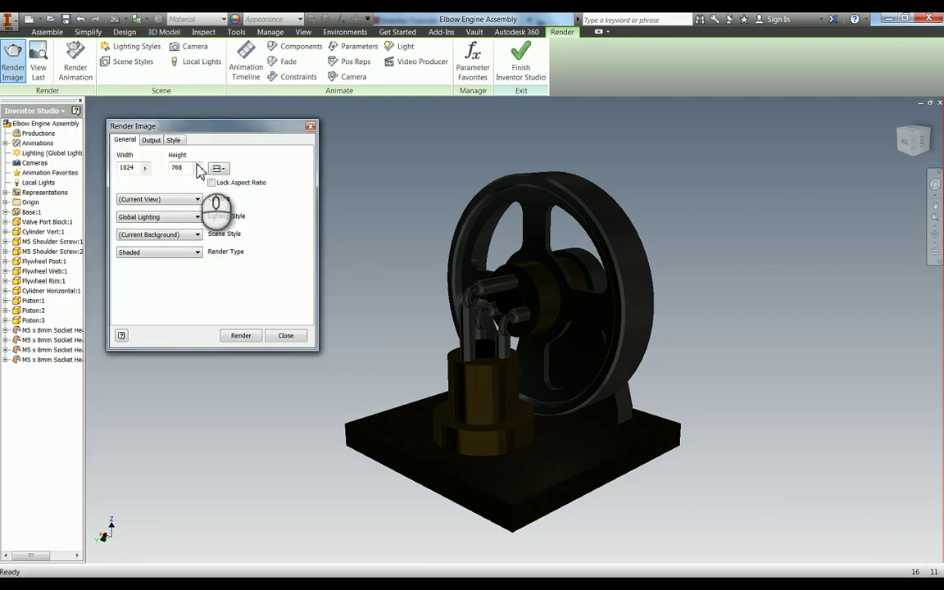
# Step: Use the XY Reflective GP scene style for the render, keeping Shaded as render type
pyautogui.click(180, 235)
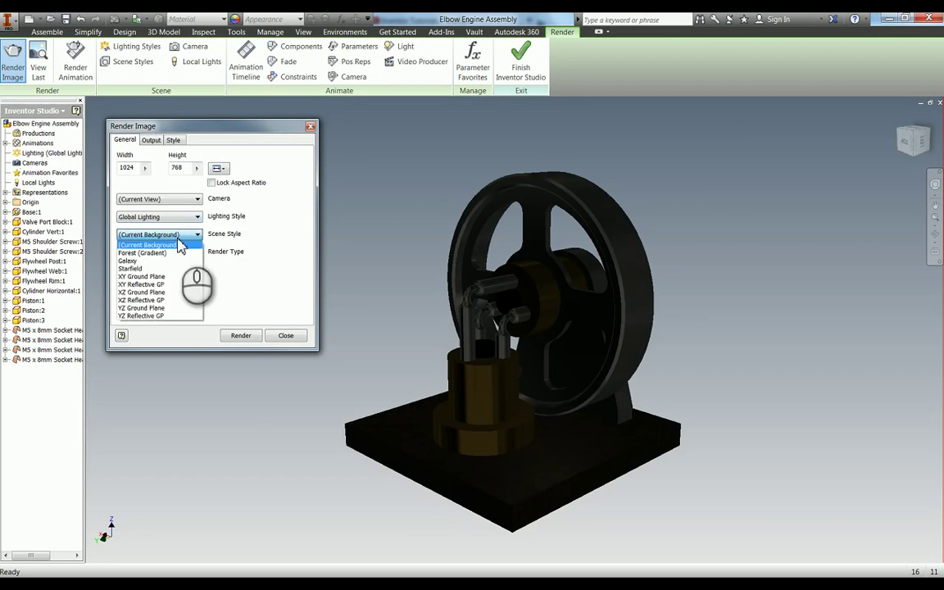
pyautogui.click(187, 284)
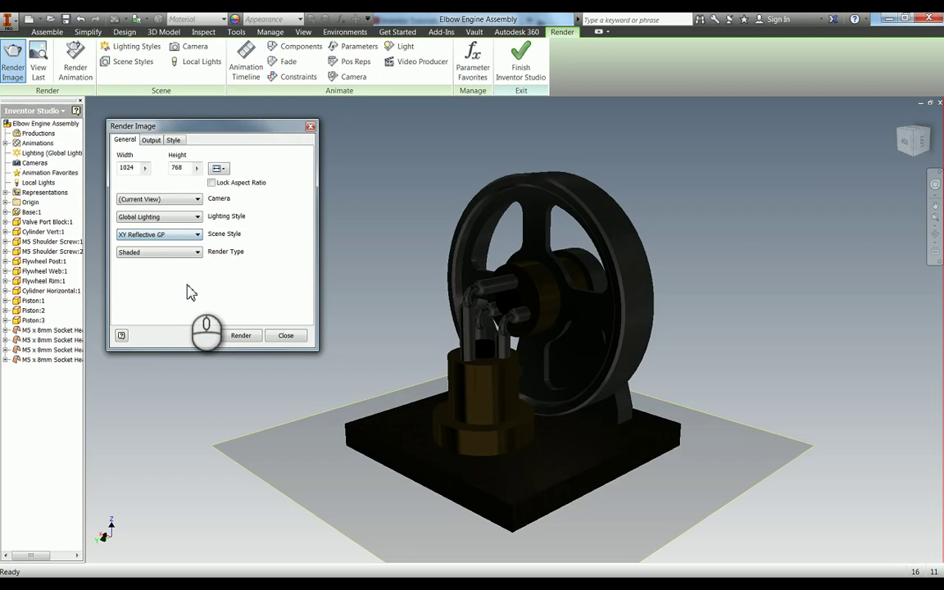
pyautogui.click(180, 239)
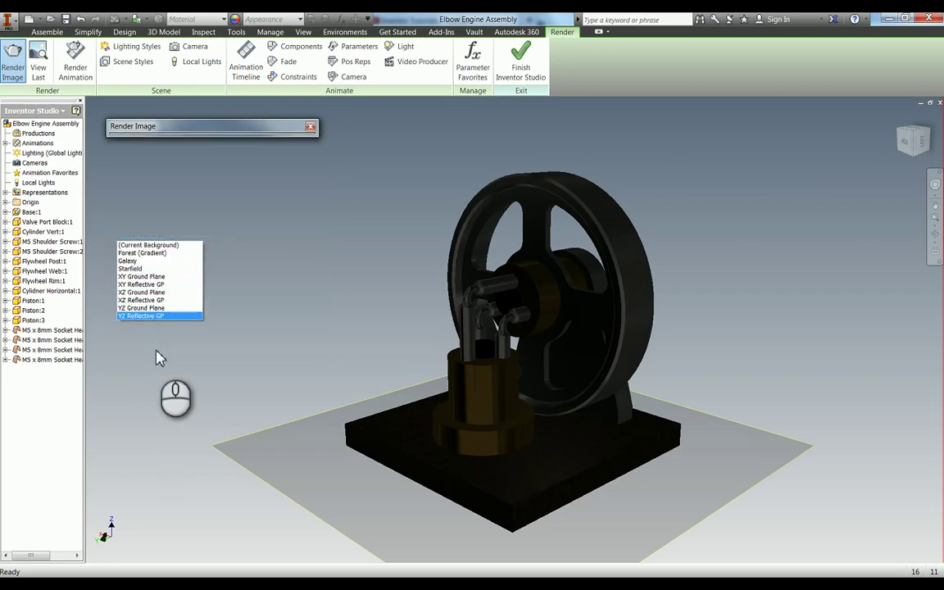
pyautogui.click(211, 141)
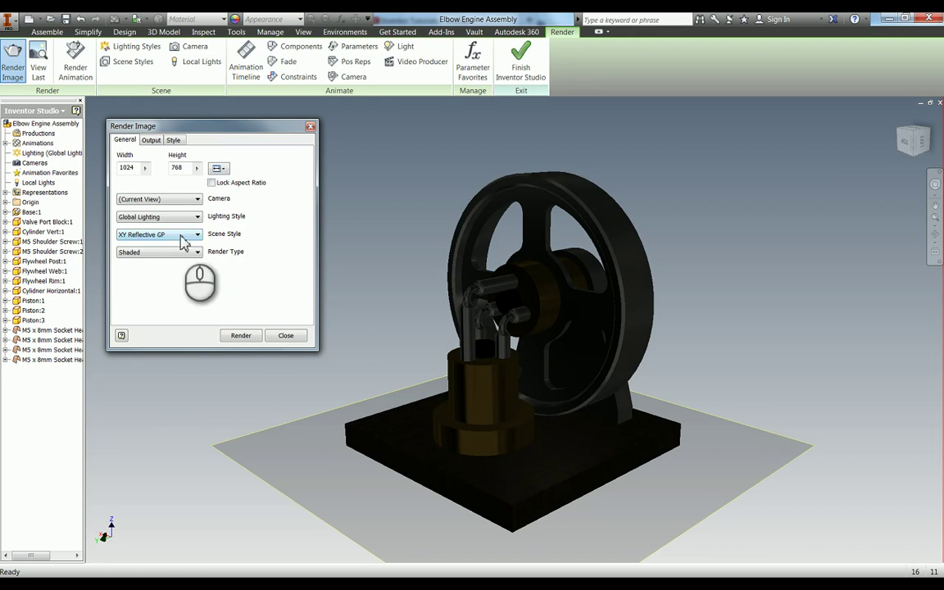
pyautogui.click(182, 237)
pyautogui.click(263, 285)
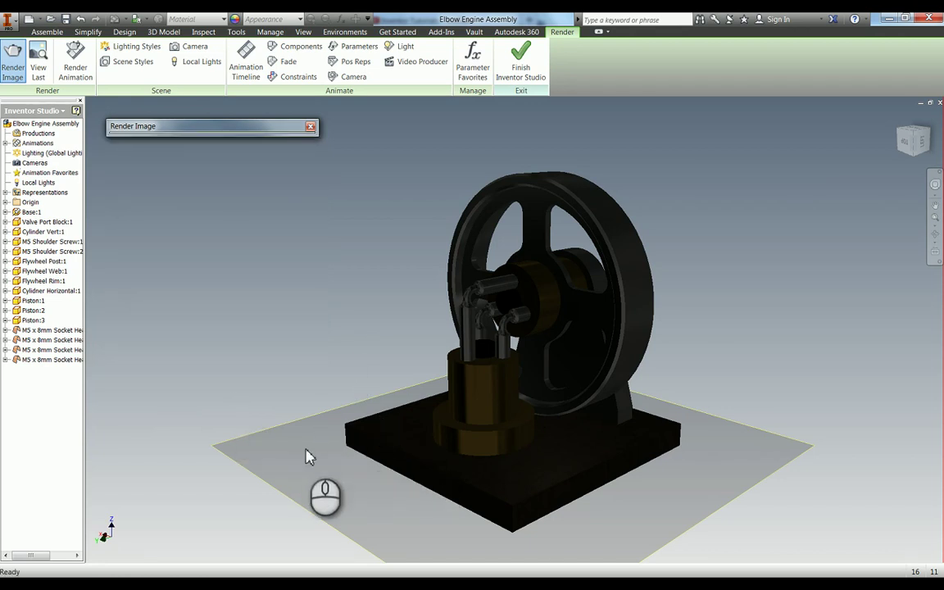
pyautogui.moveTo(232, 137)
pyautogui.click(185, 253)
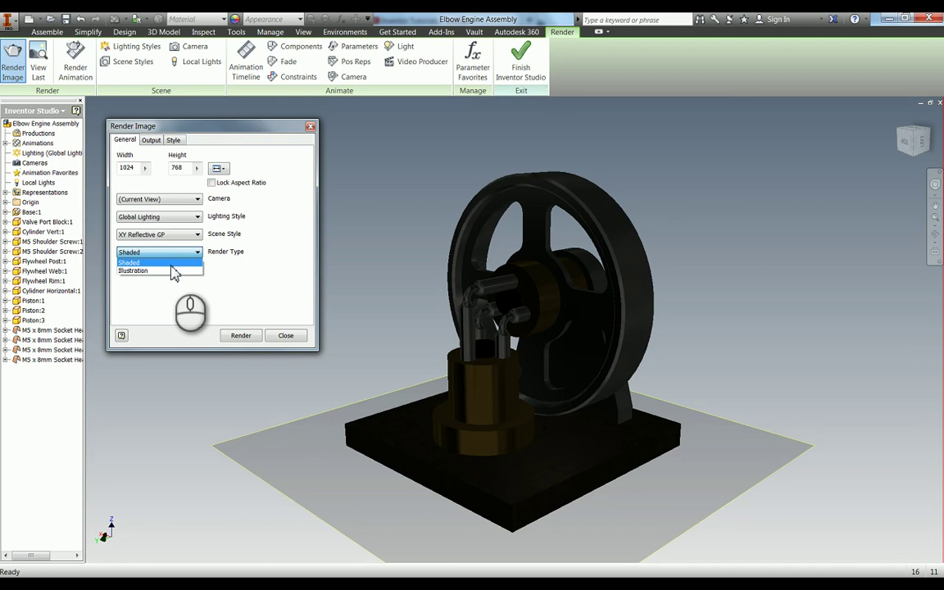
pyautogui.click(163, 262)
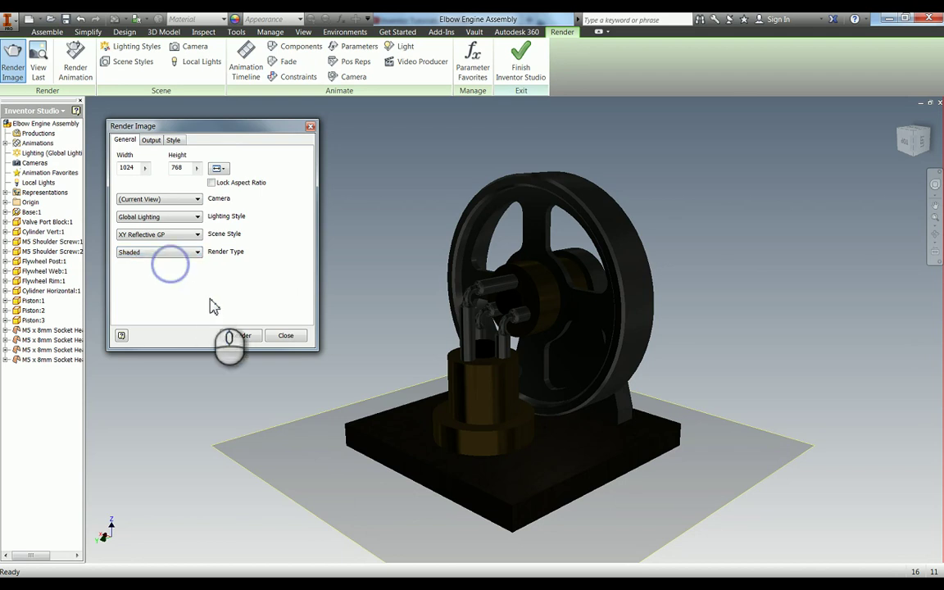
# Step: Render the image and wait for the Render Output to finish
pyautogui.click(236, 335)
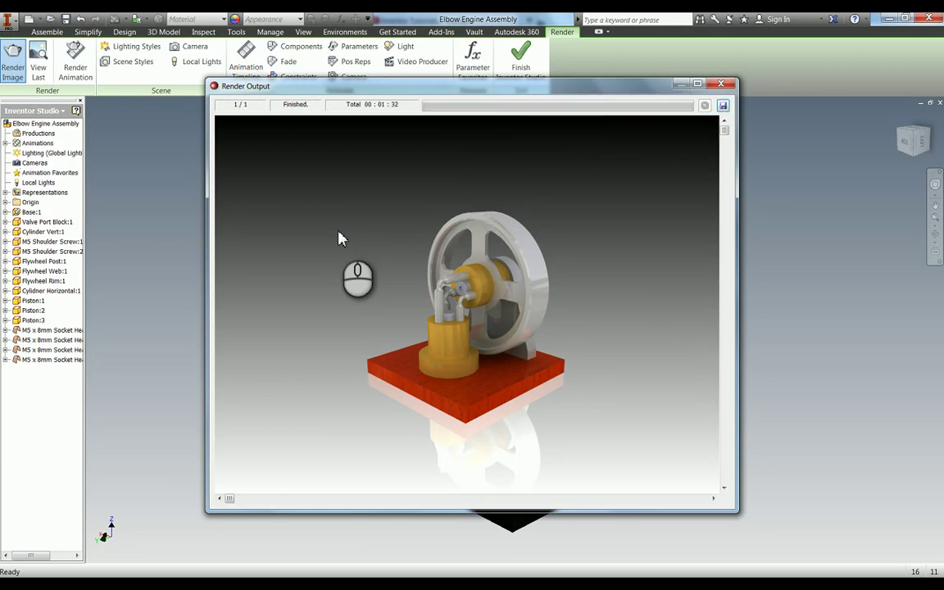
# Step: Save the render as the JPEG 'Rendered Image.jpg' and close the Render Output window
pyautogui.click(723, 105)
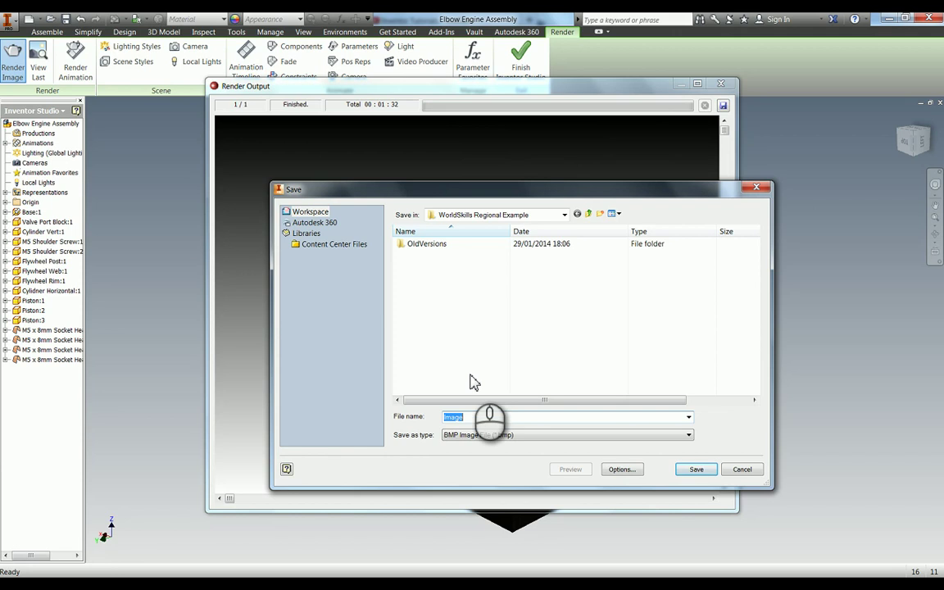
pyautogui.write('Rendered')
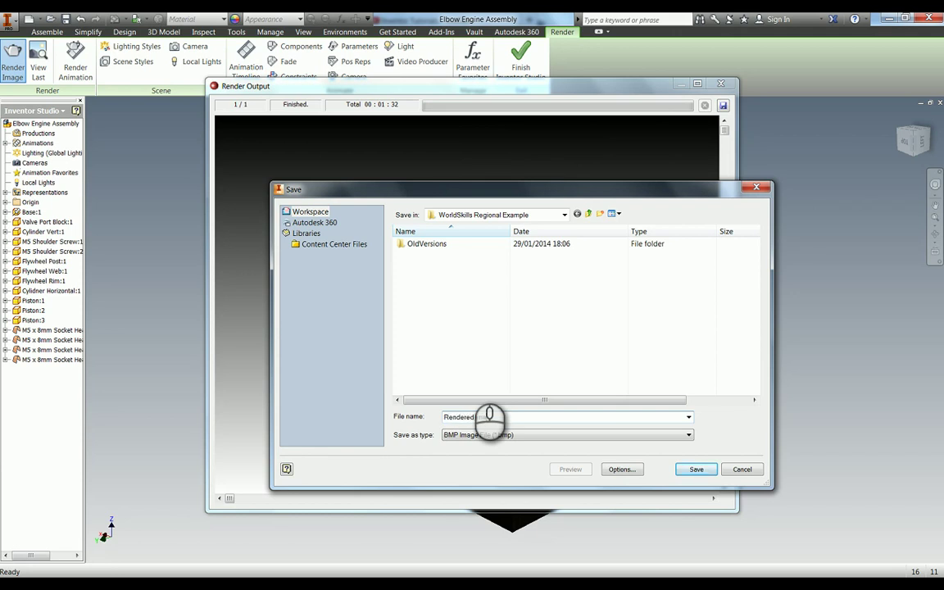
pyautogui.click(484, 435)
pyautogui.click(487, 453)
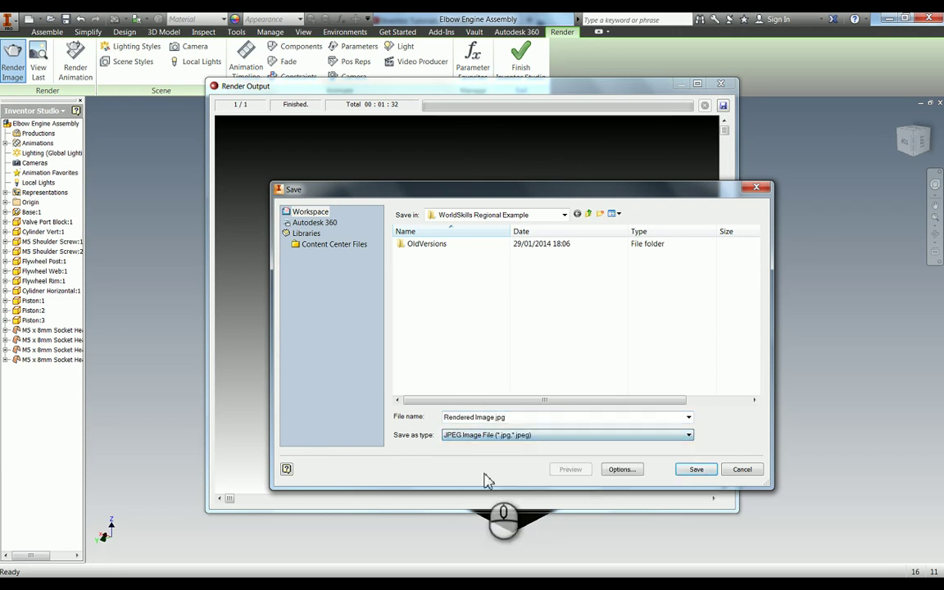
pyautogui.click(703, 472)
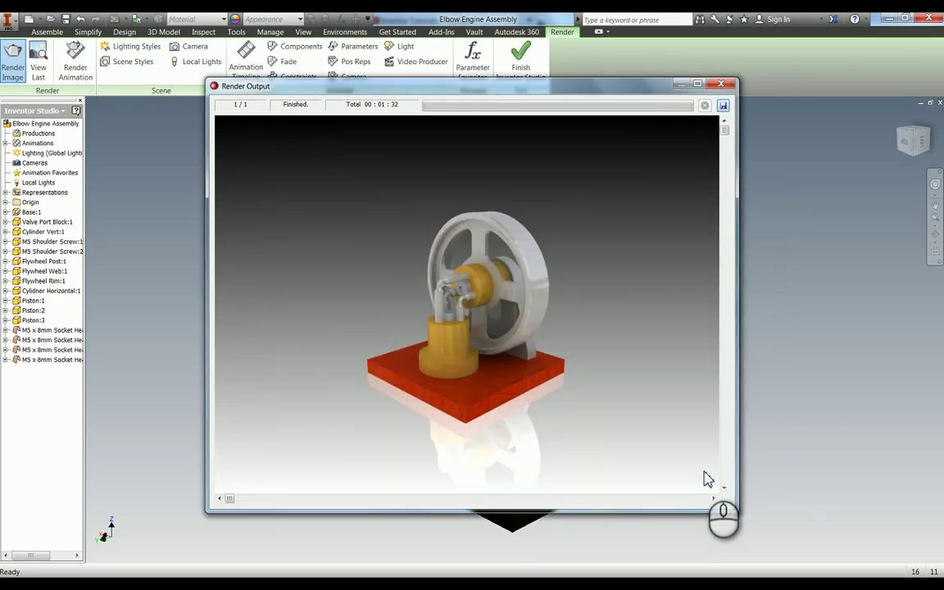
pyautogui.click(720, 84)
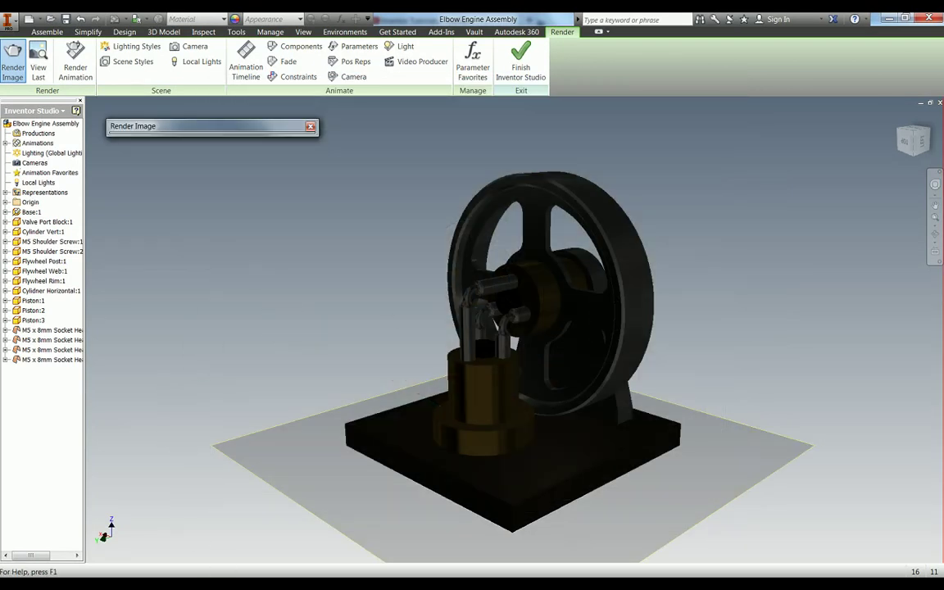